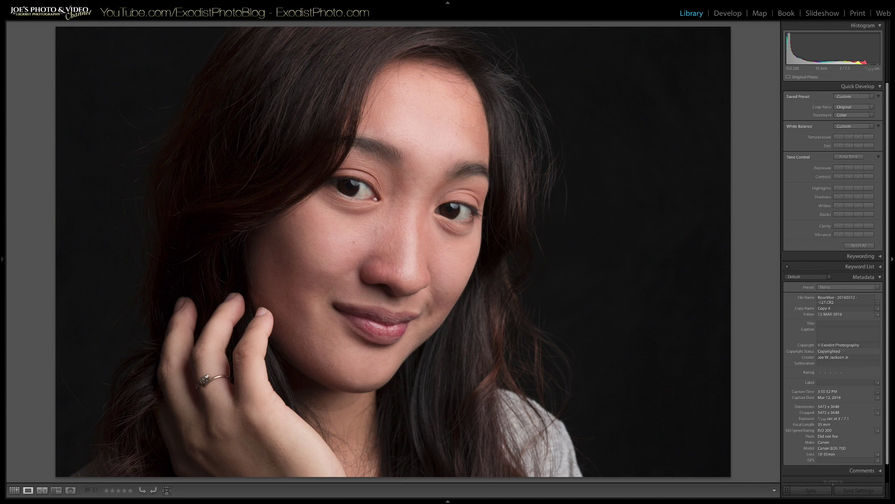
# Select the color version of the portrait in the grid and open it for developing.
pyautogui.press('g')
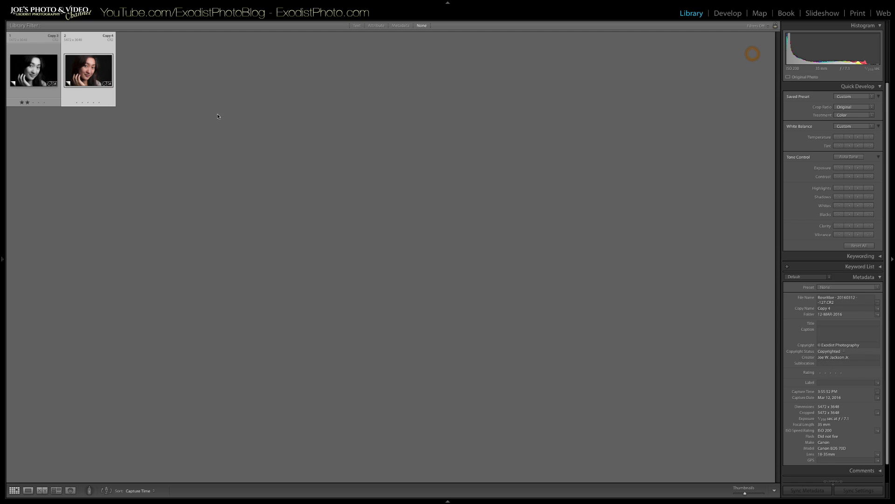
pyautogui.click(41, 144)
pyautogui.click(102, 66)
pyautogui.click(732, 14)
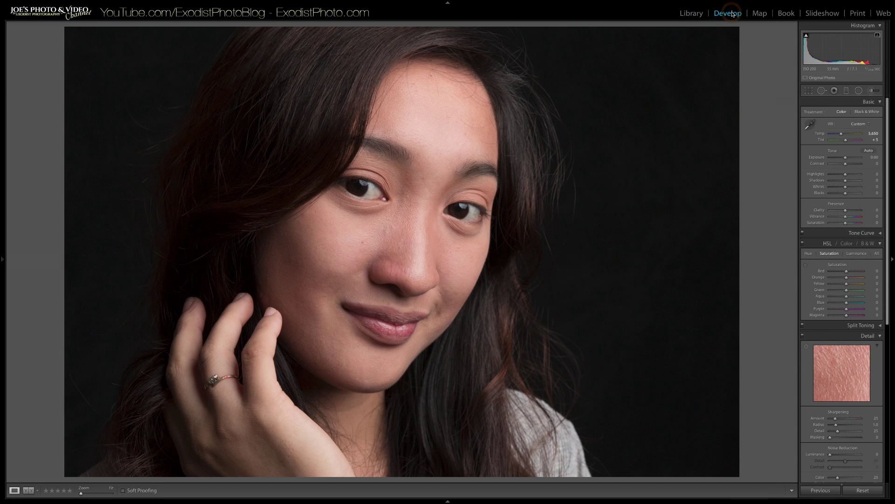
# Enable the lens profile corrections and check the chromatic aberration settings.
pyautogui.scroll(-4, 862, 287)
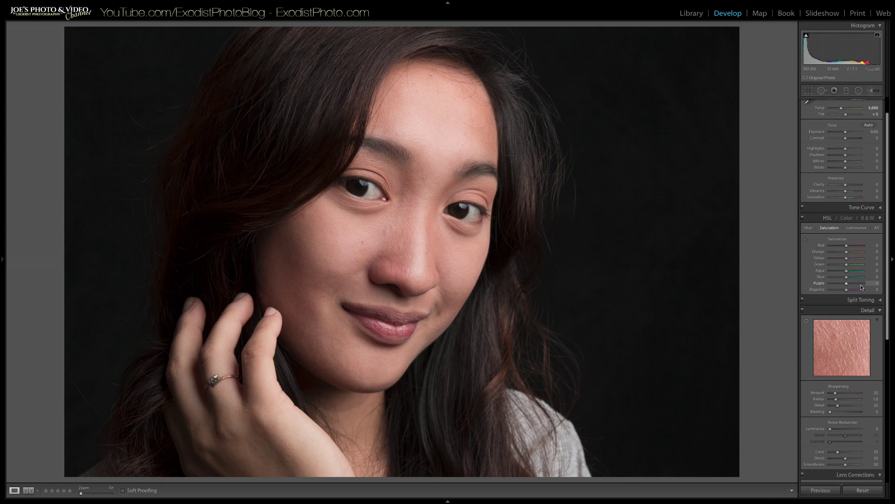
pyautogui.scroll(-8, 862, 287)
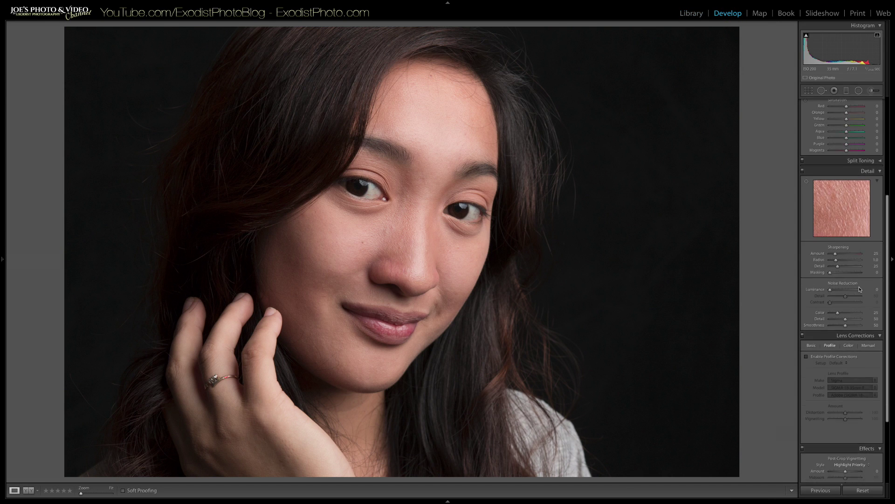
pyautogui.click(807, 329)
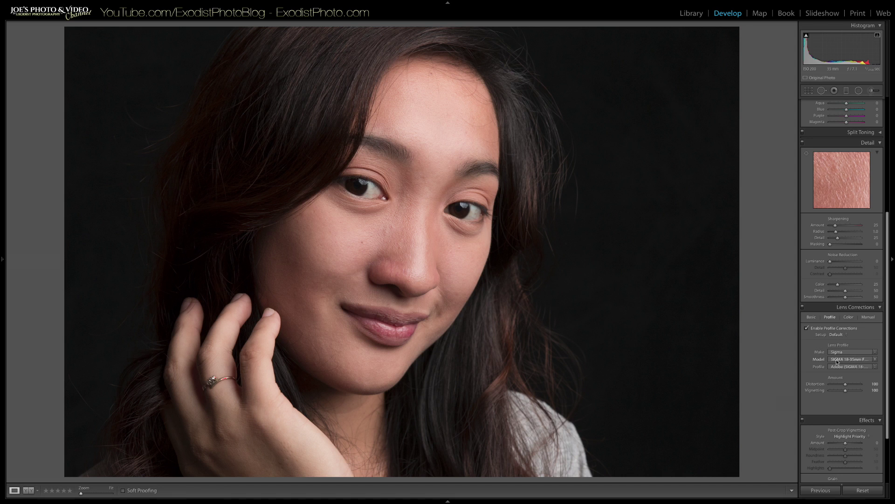
pyautogui.click(849, 318)
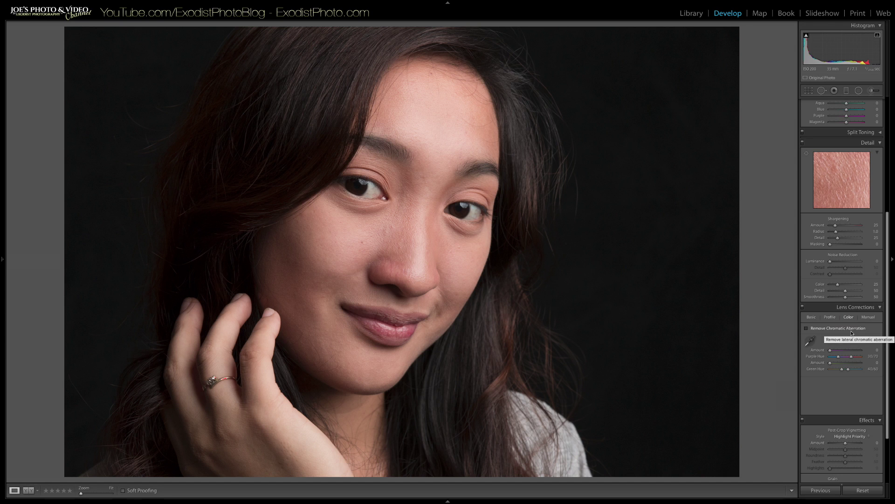
pyautogui.scroll(10, 839, 372)
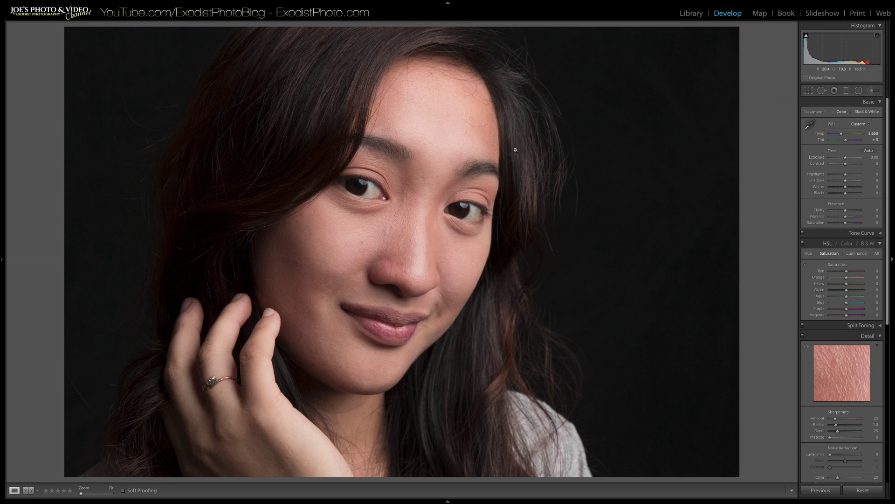
# Convert the portrait to black and white and set the mix to Red +25, Yellow -19 and Magenta +22.
pyautogui.click(861, 112)
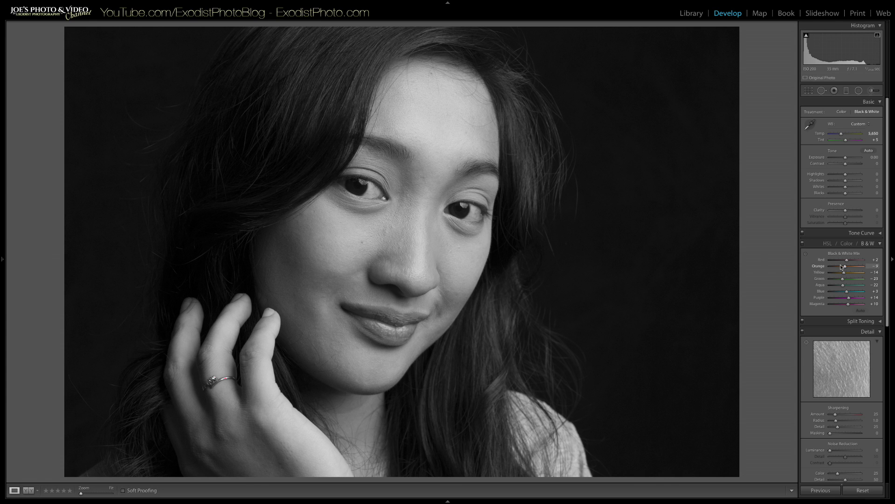
pyautogui.scroll(-1, 838, 265)
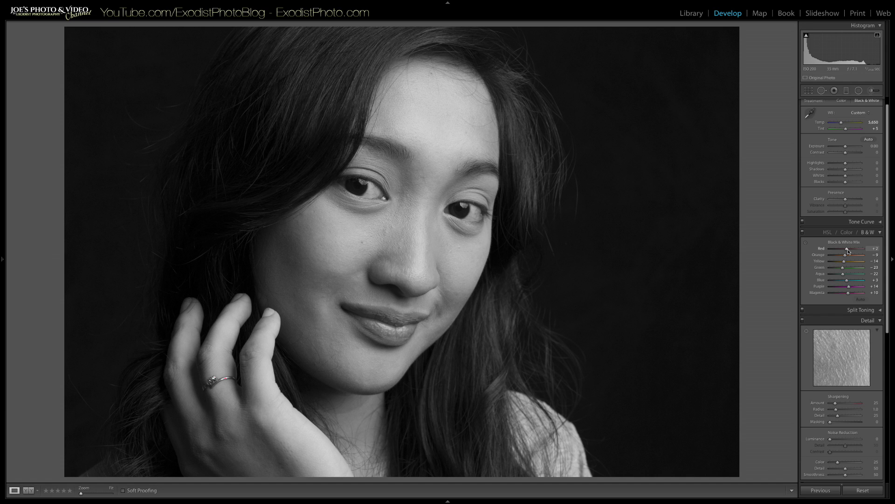
pyautogui.moveTo(848, 251); pyautogui.dragTo(852, 250)
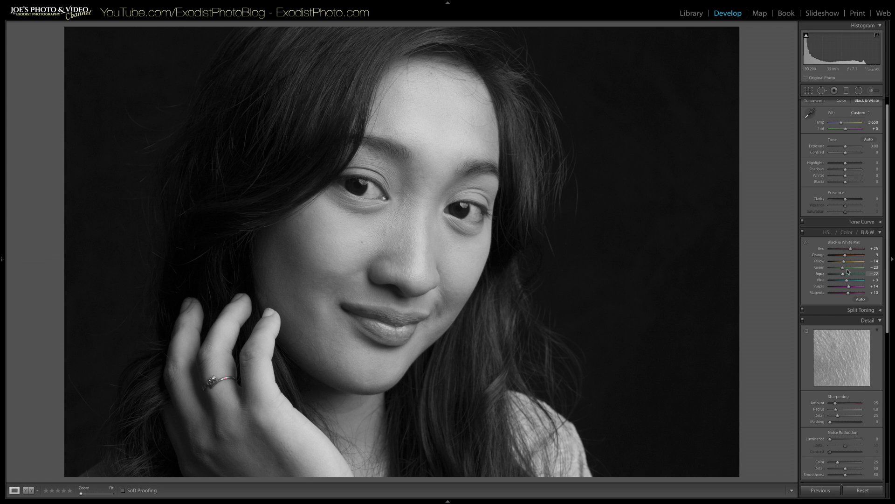
pyautogui.moveTo(844, 261); pyautogui.dragTo(842, 262)
pyautogui.moveTo(848, 293); pyautogui.dragTo(851, 293)
pyautogui.scroll(1, 837, 250)
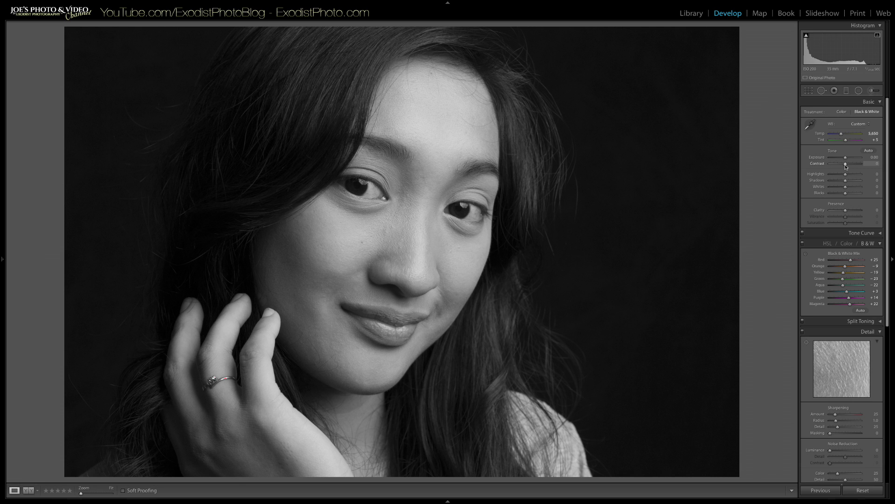
# Set the portrait's contrast to +46 and its highlights to +10.
pyautogui.moveTo(845, 164); pyautogui.dragTo(853, 168)
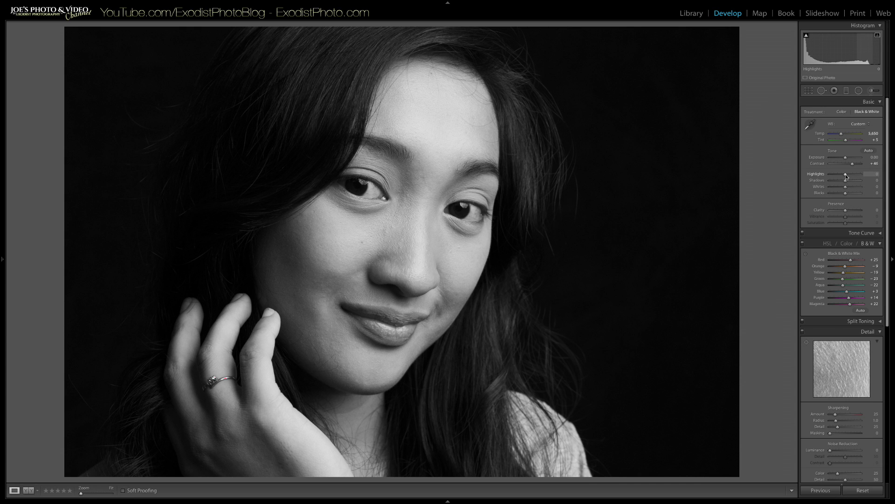
pyautogui.moveTo(847, 175); pyautogui.dragTo(848, 176)
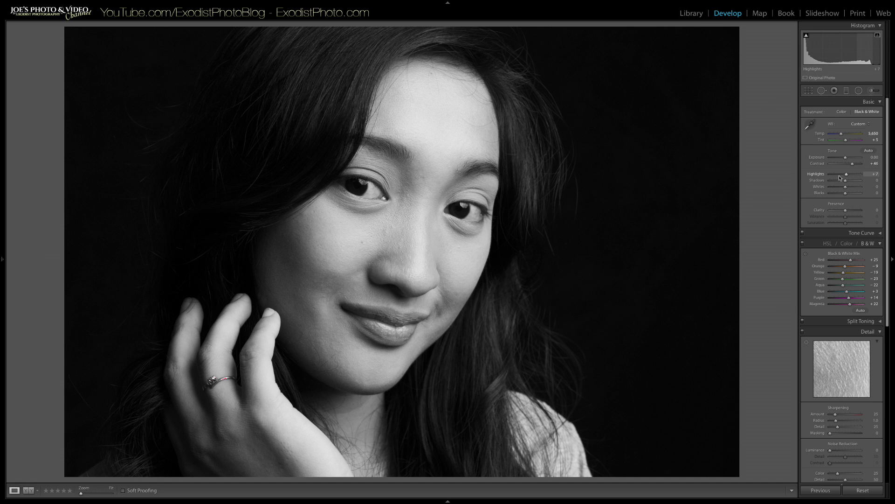
pyautogui.moveTo(846, 175); pyautogui.dragTo(848, 175)
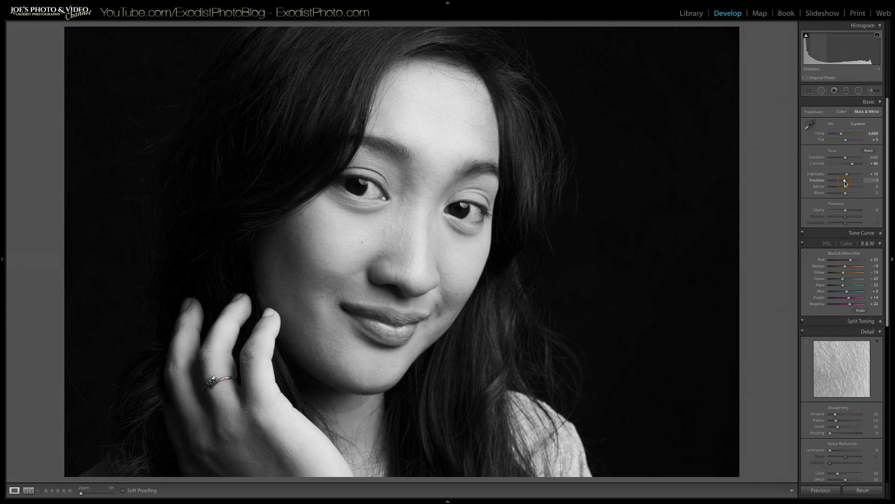
# Set Shadows to -10, Whites to +5, Blacks to -16 and Clarity to -22, checking the shadow and highlight clipping.
pyautogui.moveTo(844, 181); pyautogui.dragTo(844, 183)
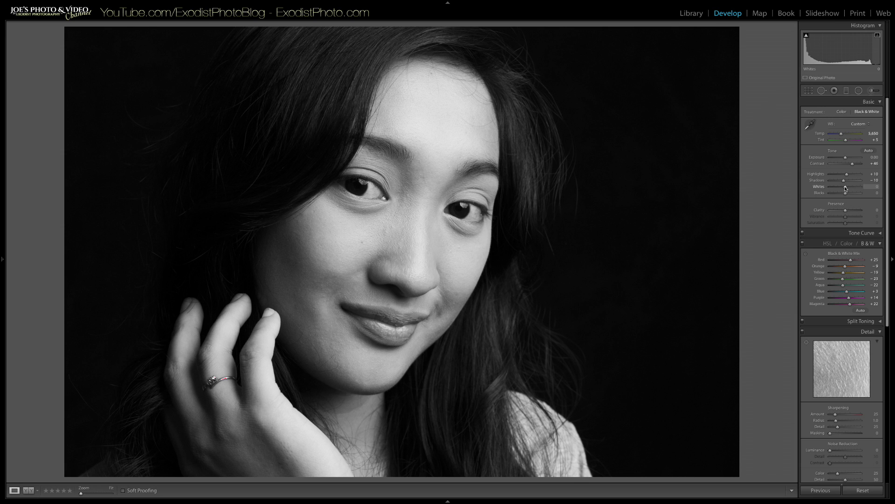
pyautogui.moveTo(845, 188); pyautogui.dragTo(847, 188)
pyautogui.moveTo(845, 193); pyautogui.dragTo(843, 193)
pyautogui.click(807, 37)
pyautogui.click(878, 37)
pyautogui.scroll(-3, 845, 191)
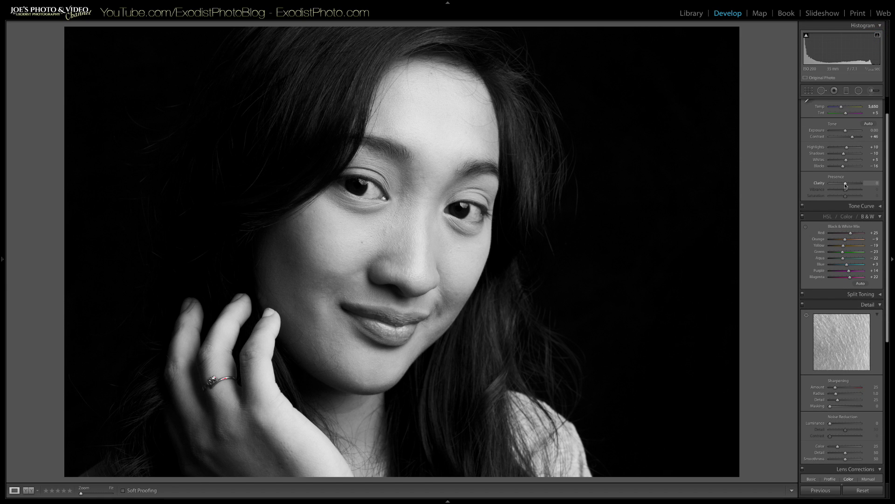
pyautogui.moveTo(846, 185); pyautogui.dragTo(843, 185)
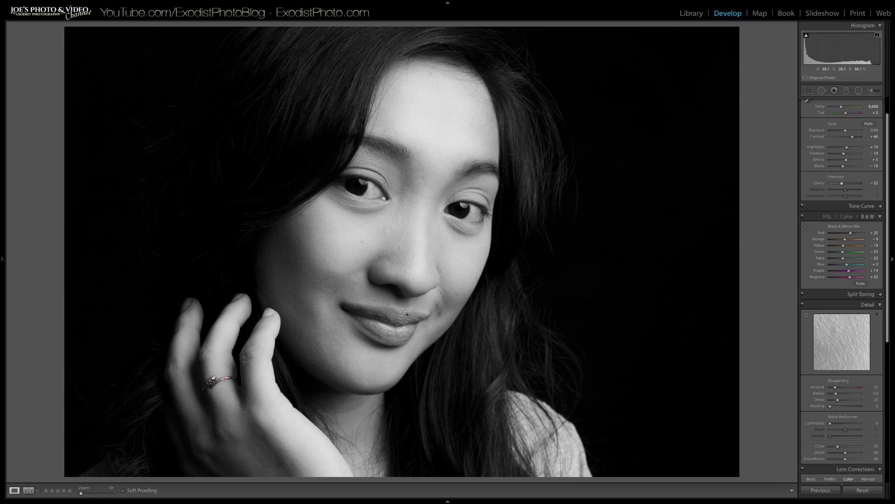
# Sharpen the portrait with Amount 69 and Masking 56, previewing the edge mask.
pyautogui.scroll(-6, 817, 275)
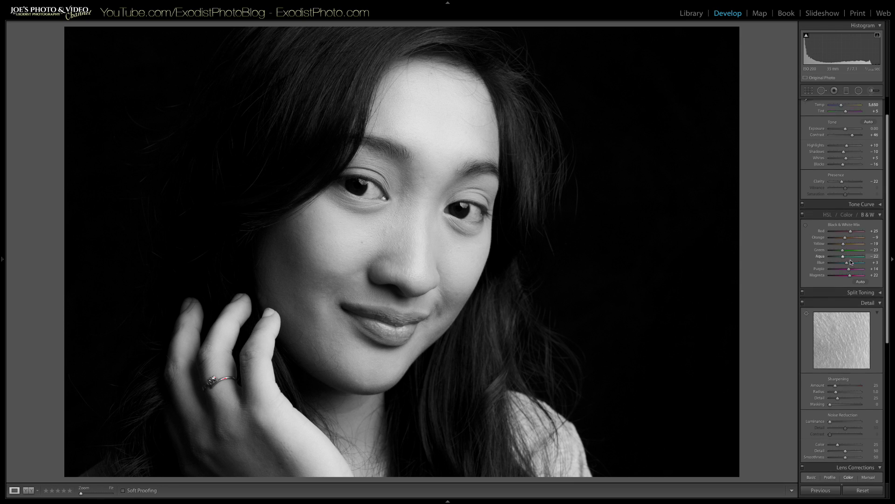
pyautogui.scroll(-1, 852, 260)
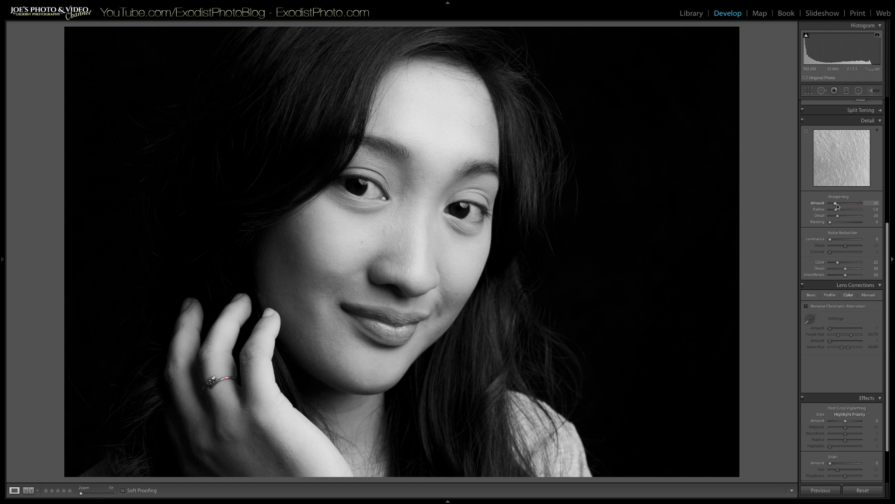
pyautogui.moveTo(838, 206); pyautogui.dragTo(846, 207)
pyautogui.press('alt')
pyautogui.moveTo(830, 223); pyautogui.dragTo(848, 225)
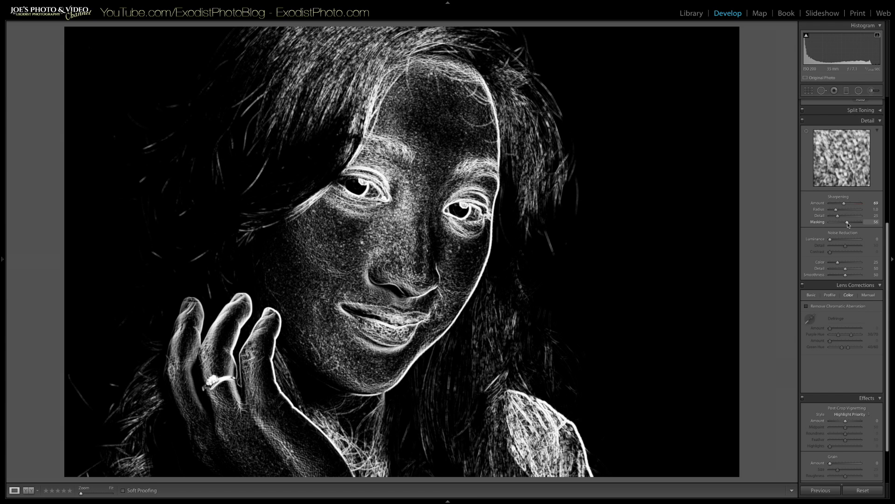
pyautogui.moveTo(848, 224); pyautogui.dragTo(849, 224)
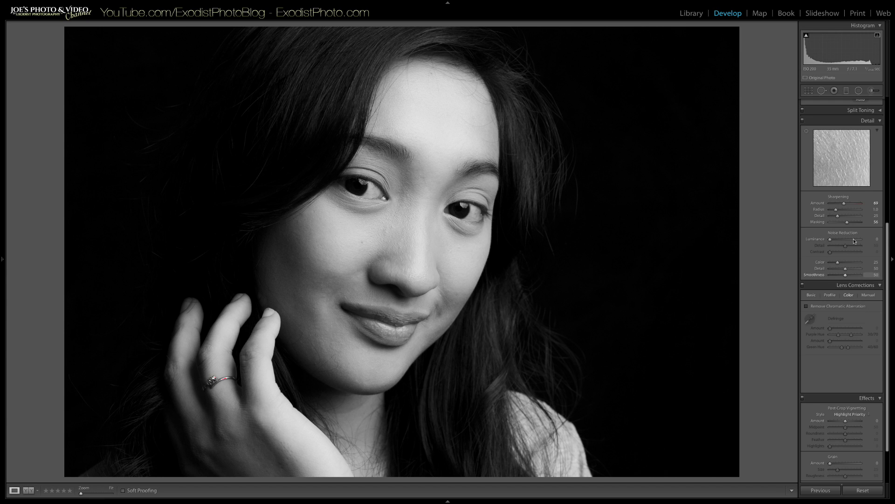
# Set luminance noise reduction to 16 and the post-crop vignette amount to -25, checking the shadow clipping.
pyautogui.moveTo(830, 242); pyautogui.dragTo(835, 241)
pyautogui.scroll(-2, 880, 373)
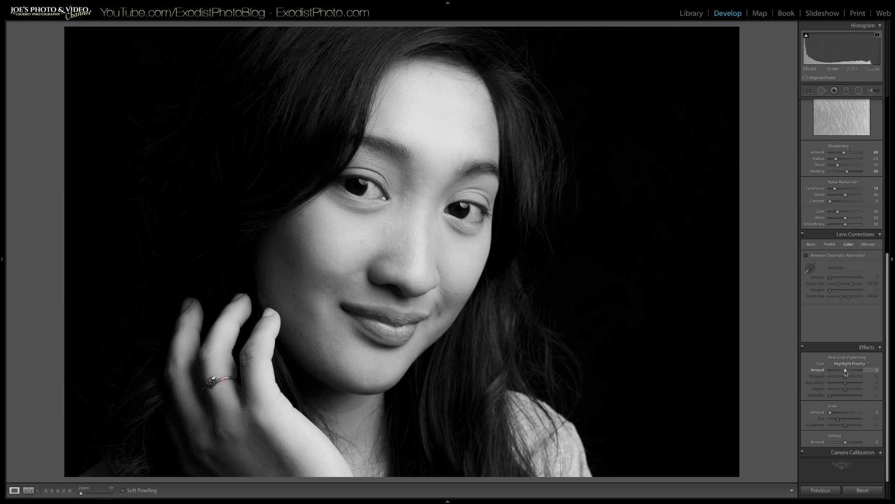
pyautogui.moveTo(847, 372); pyautogui.dragTo(843, 372)
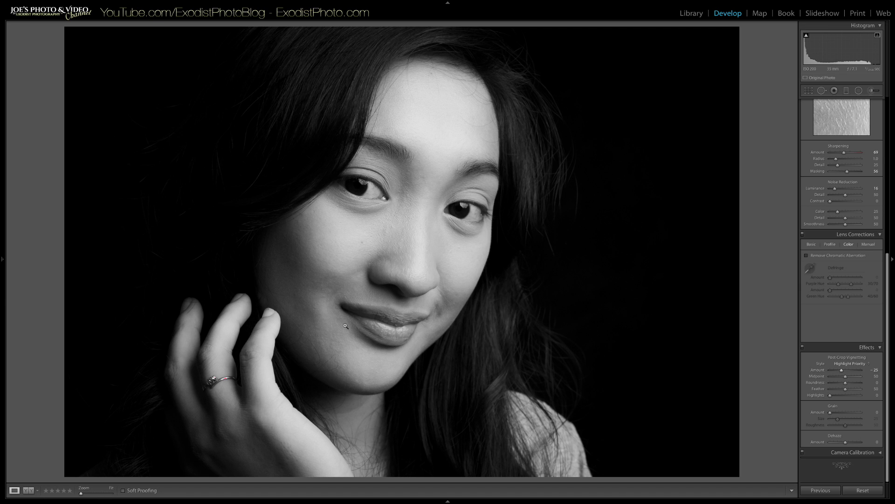
pyautogui.click(806, 37)
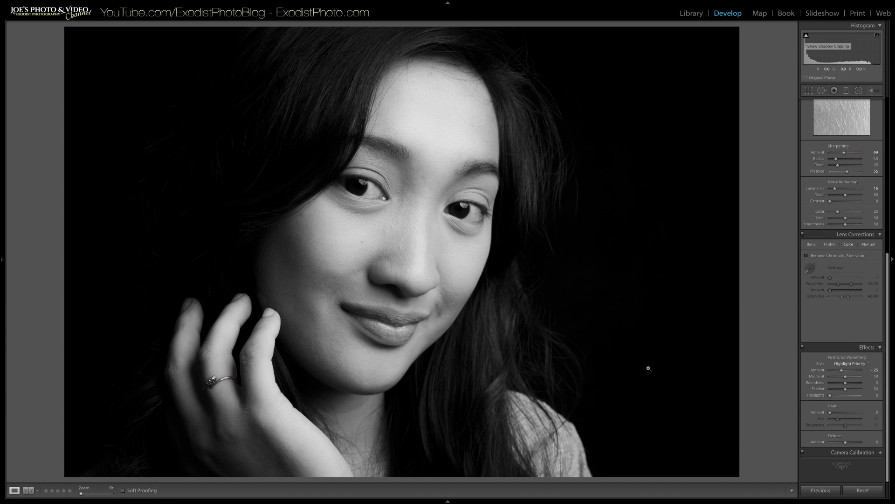
# Set up an adjustment brush with exposure -2.00 and size 13, with the shadow clipping warning displayed.
pyautogui.scroll(3, 866, 408)
pyautogui.scroll(8, 865, 409)
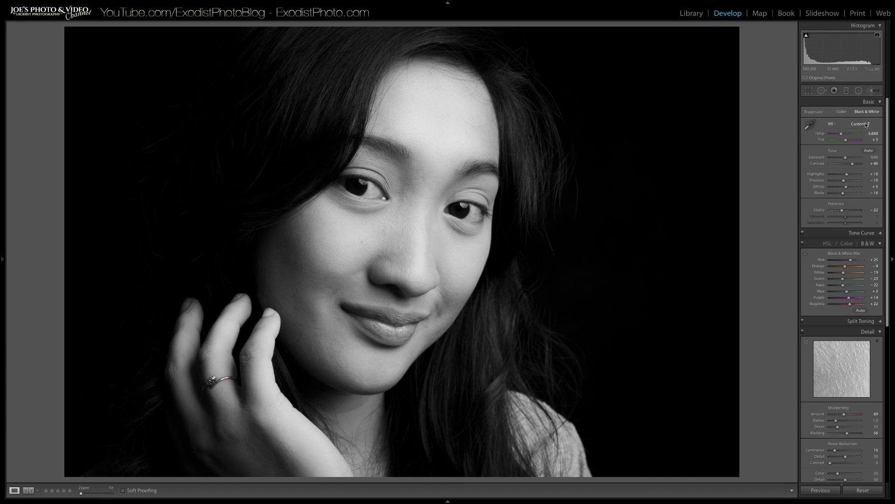
pyautogui.click(872, 91)
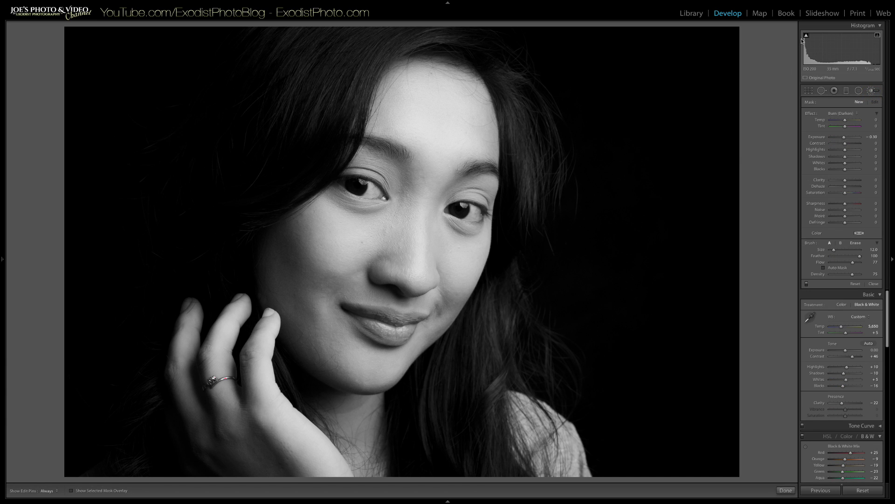
pyautogui.press('o')
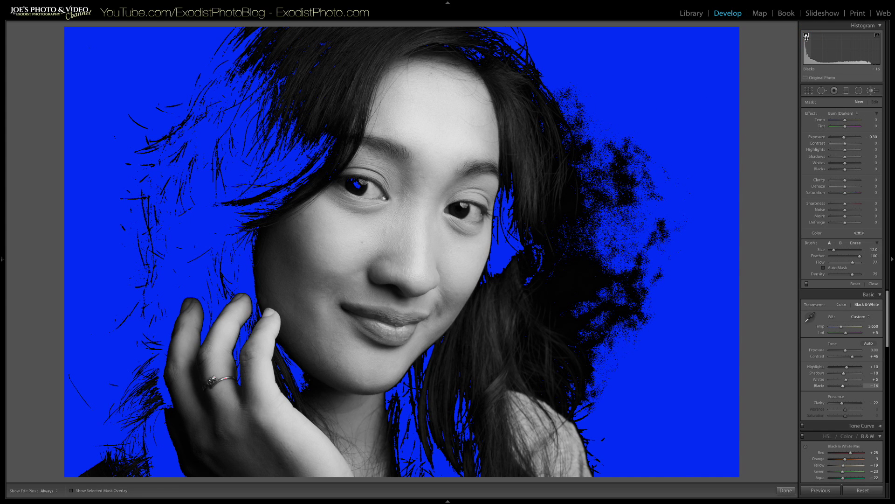
pyautogui.scroll(2, 645, 175)
pyautogui.scroll(5, 645, 176)
pyautogui.scroll(-4, 631, 137)
# Paint the darkening brush over the unclipped background areas beside the hair to turn them pure black.
pyautogui.press('h')
pyautogui.moveTo(618, 141)
pyautogui.mouseDown()
pyautogui.moveTo(629, 212)
pyautogui.moveTo(632, 169)
pyautogui.moveTo(613, 266)
pyautogui.moveTo(603, 283)
pyautogui.moveTo(580, 289)
pyautogui.moveTo(611, 301)
pyautogui.moveTo(628, 333)
pyautogui.moveTo(644, 336)
pyautogui.moveTo(677, 204)
pyautogui.moveTo(670, 266)
pyautogui.moveTo(699, 50)
pyautogui.moveTo(714, 50)
pyautogui.moveTo(675, 372)
pyautogui.moveTo(679, 320)
pyautogui.mouseUp()
pyautogui.press('h')
pyautogui.press('h')
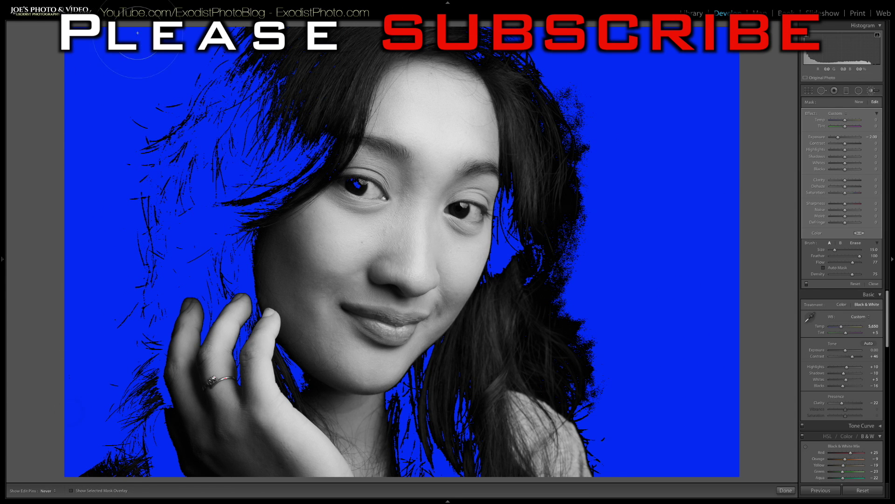
pyautogui.press('h')
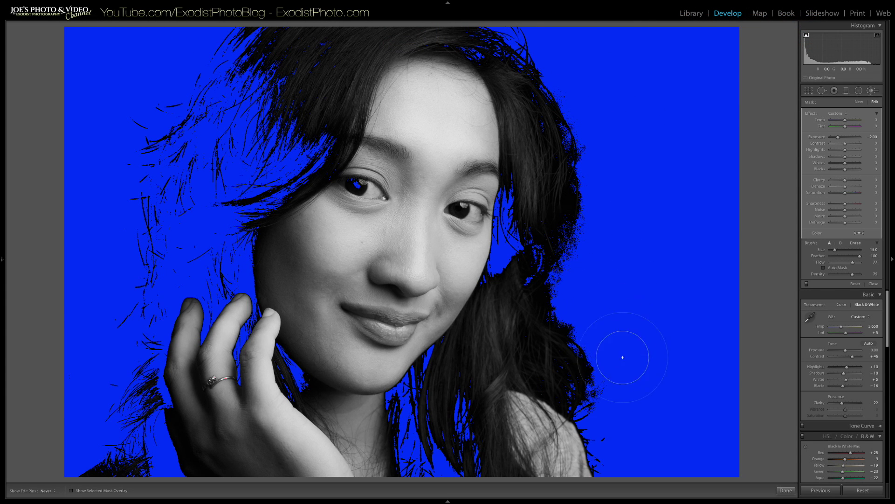
pyautogui.press('h')
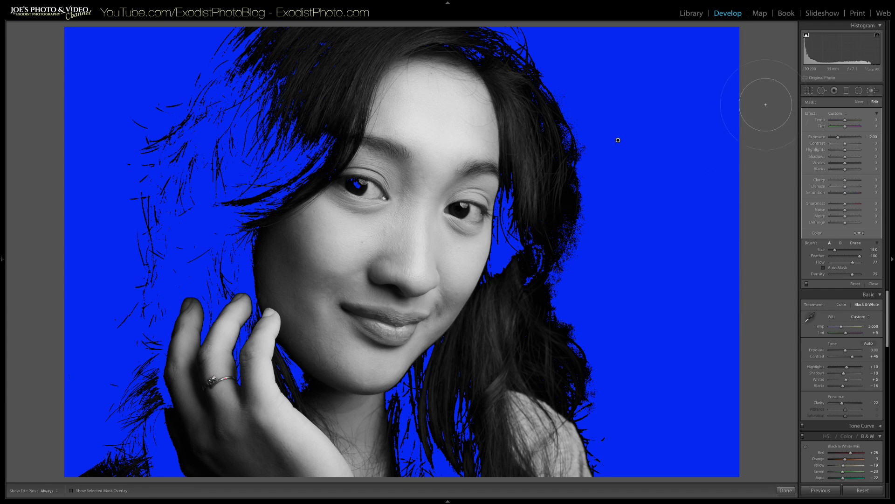
# Start a new brush adjustment with the Soften Skin effect at size 7, with the shadow clipping warning hidden.
pyautogui.click(861, 103)
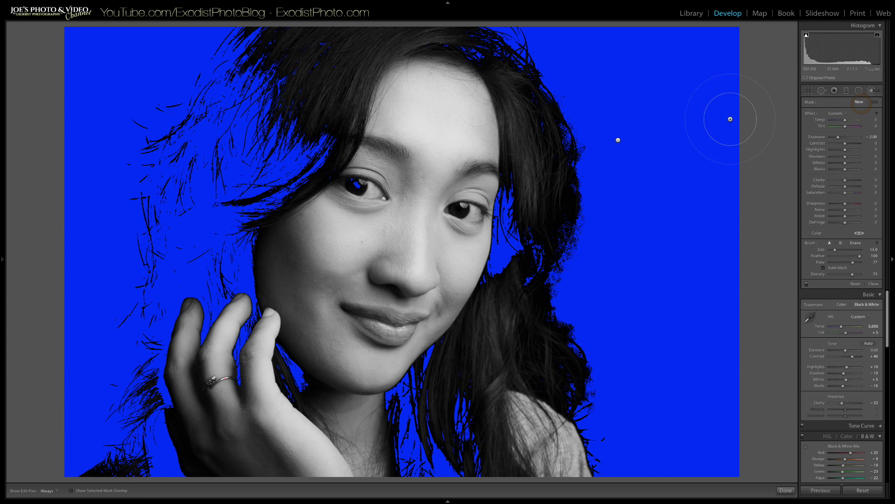
pyautogui.click(808, 36)
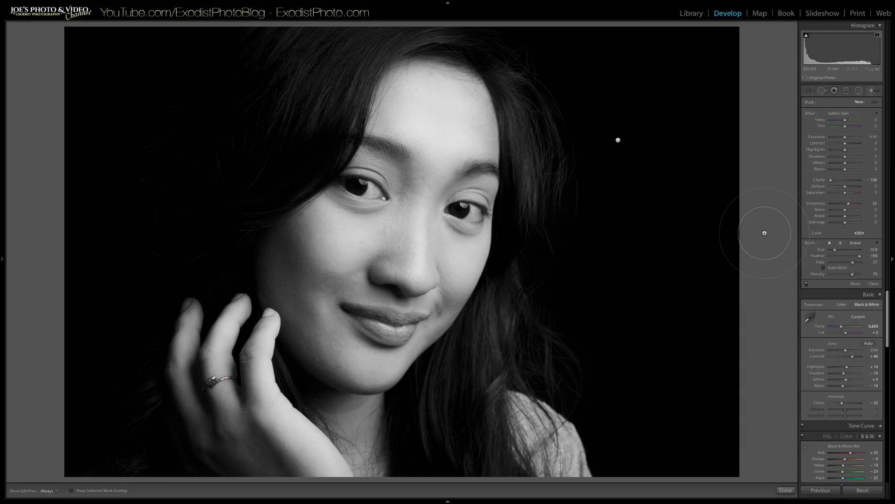
pyautogui.scroll(-8, 427, 93)
# Paint the skin softening over the forehead, nose and cheeks.
pyautogui.press('h')
pyautogui.moveTo(427, 86)
pyautogui.mouseDown()
pyautogui.moveTo(414, 119)
pyautogui.moveTo(465, 133)
pyautogui.moveTo(458, 96)
pyautogui.moveTo(484, 108)
pyautogui.moveTo(487, 133)
pyautogui.mouseUp()
pyautogui.press('h')
pyautogui.press('h')
pyautogui.click(419, 195)
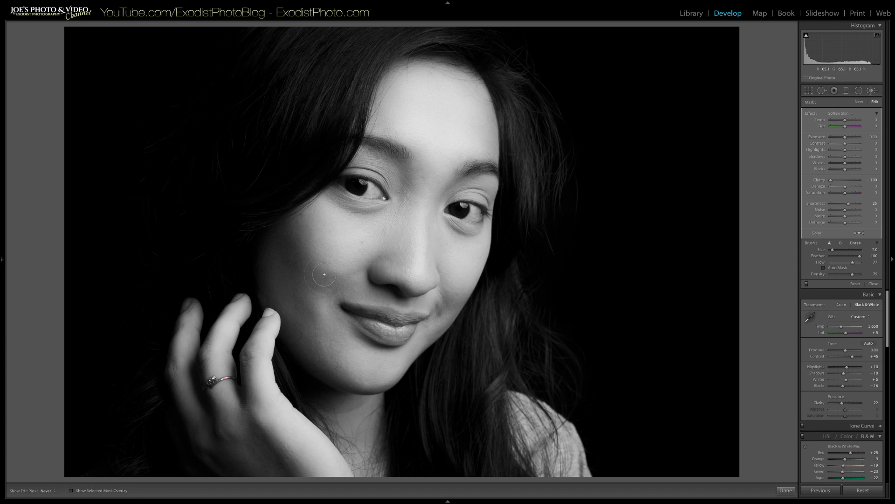
pyautogui.press('h')
pyautogui.press('h')
pyautogui.press('h')
pyautogui.press('h')
pyautogui.press('h')
pyautogui.press('h')
# Soften the remaining skin around the nose, eyes, mouth and chin with a smaller brush of size 3.
pyautogui.scroll(3, 330, 241)
pyautogui.press('h')
pyautogui.press('h')
pyautogui.moveTo(404, 192); pyautogui.dragTo(415, 178)
pyautogui.click(455, 190)
pyautogui.press('h')
pyautogui.press('h')
pyautogui.press('h')
pyautogui.click(330, 310)
pyautogui.press('h')
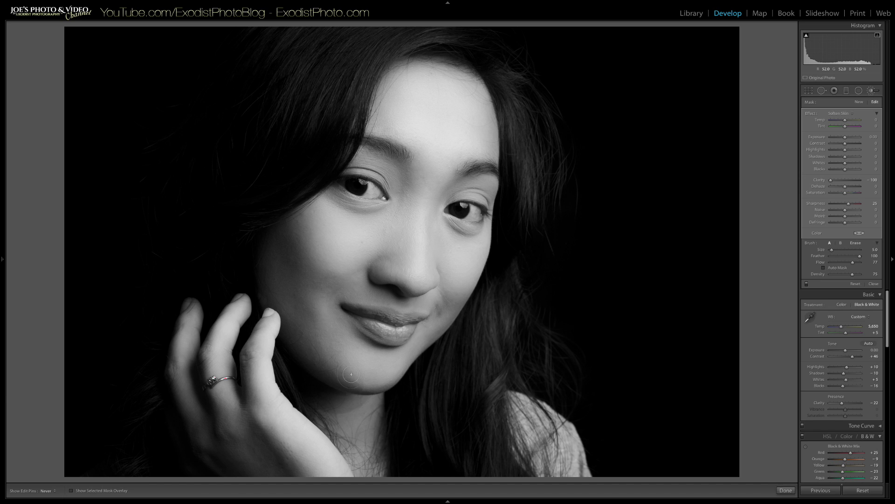
pyautogui.press('h')
# Start a new brush adjustment using the Clarity effect, with clarity set to 100.
pyautogui.click(850, 113)
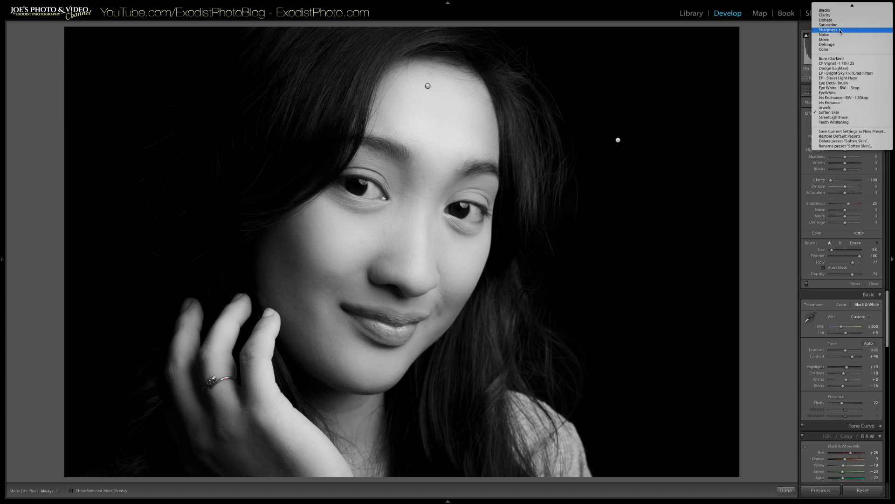
pyautogui.click(837, 15)
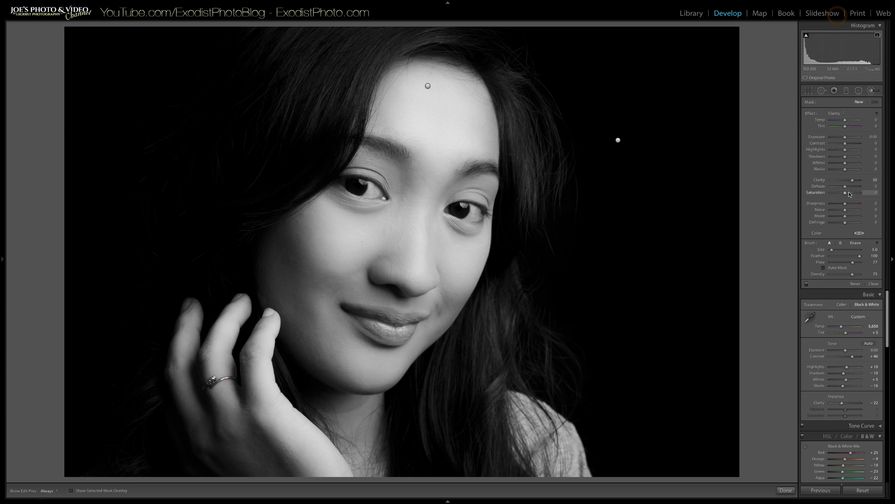
pyautogui.moveTo(854, 182); pyautogui.dragTo(860, 180)
pyautogui.press('[')
# Paint the clarity adjustment over both eyebrows with a size 4 brush.
pyautogui.click(467, 170)
pyautogui.press('h')
pyautogui.moveTo(400, 153); pyautogui.dragTo(363, 140)
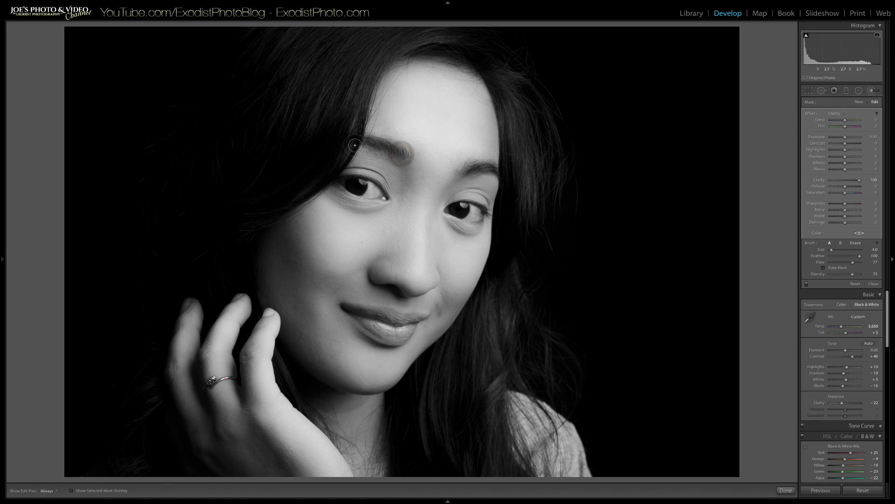
pyautogui.press('h')
# Paint the clarity adjustment along the lashes and lids of both eyes with a smaller brush of size 2 to 3.
pyautogui.moveTo(2, 231)
pyautogui.click(55, 65)
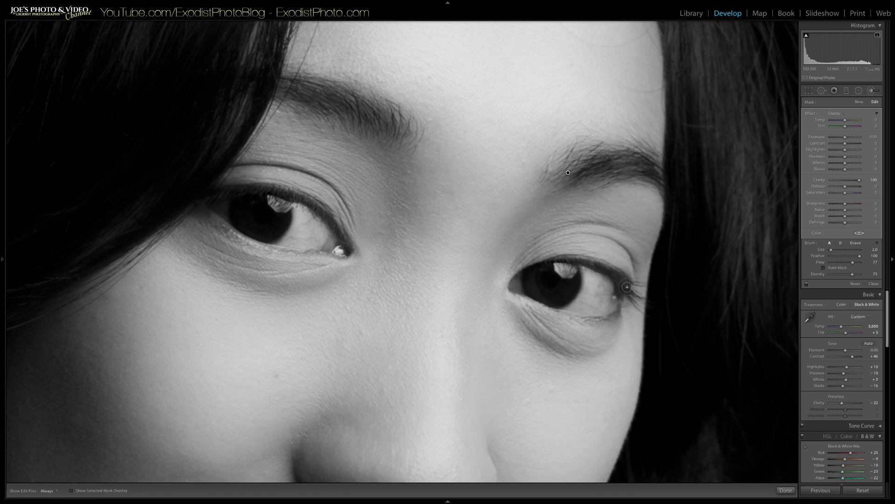
pyautogui.press('h')
pyautogui.moveTo(627, 286)
pyautogui.mouseDown()
pyautogui.moveTo(636, 309)
pyautogui.moveTo(622, 280)
pyautogui.moveTo(639, 285)
pyautogui.moveTo(627, 290)
pyautogui.moveTo(616, 268)
pyautogui.moveTo(551, 256)
pyautogui.mouseUp()
pyautogui.press('h')
pyautogui.moveTo(294, 196)
pyautogui.mouseDown()
pyautogui.moveTo(244, 186)
pyautogui.moveTo(214, 194)
pyautogui.moveTo(287, 194)
pyautogui.moveTo(340, 228)
pyautogui.mouseUp()
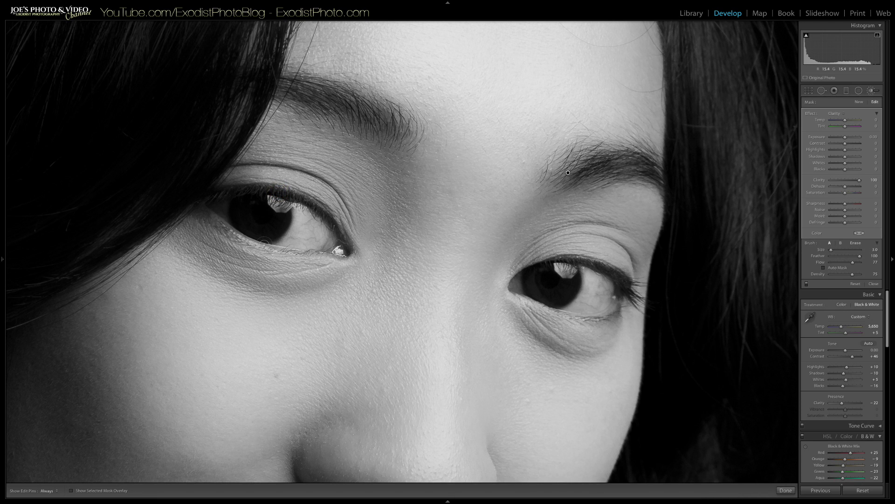
pyautogui.press('h')
pyautogui.moveTo(204, 203); pyautogui.dragTo(275, 250)
pyautogui.press('h')
# Erase excess clarity from the skin along the lower lashes of the eye farther from the hand.
pyautogui.press('h')
pyautogui.press('alt')
pyautogui.keyDown('alt'); pyautogui.click(619, 317); pyautogui.keyUp('alt')
pyautogui.press('alt')
pyautogui.press('h')
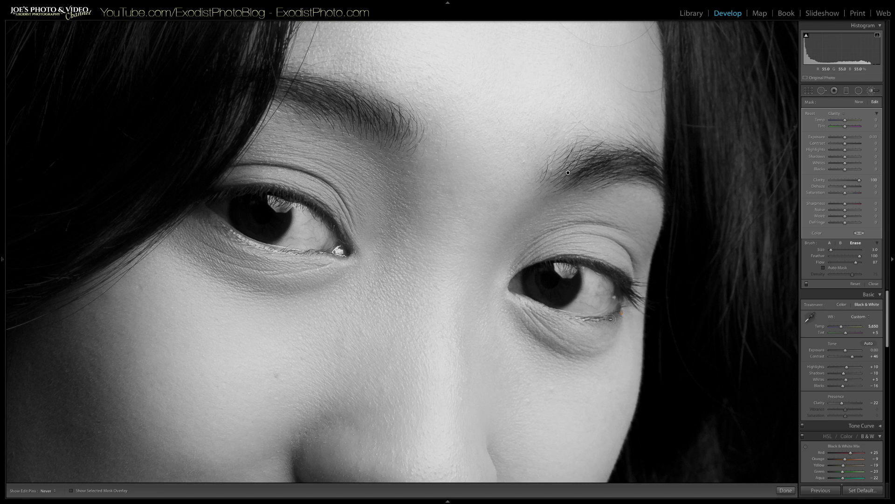
pyautogui.keyDown('alt'); pyautogui.click(620, 312); pyautogui.keyUp('alt')
pyautogui.press('h')
pyautogui.moveTo(544, 307); pyautogui.dragTo(603, 315)
# Start a new brush adjustment with the Eye White - BW - 1Stop effect preset.
pyautogui.click(861, 102)
pyautogui.click(842, 114)
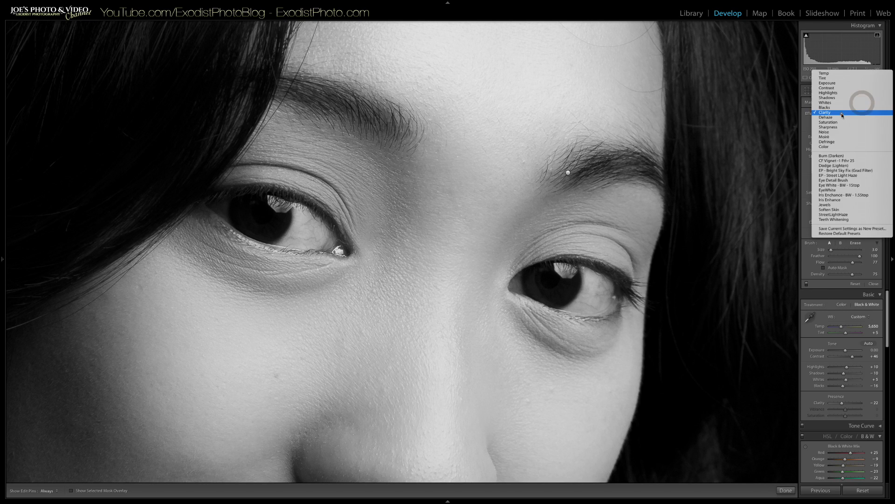
pyautogui.click(835, 190)
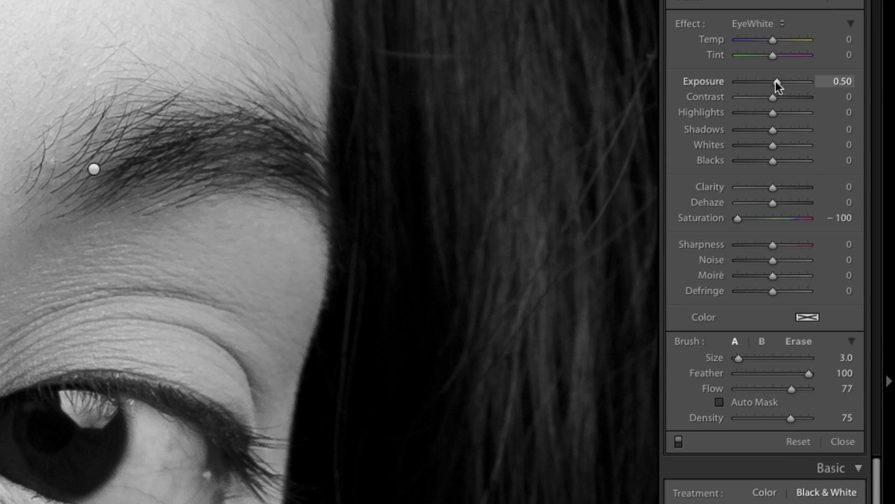
pyautogui.click(783, 25)
pyautogui.click(777, 9)
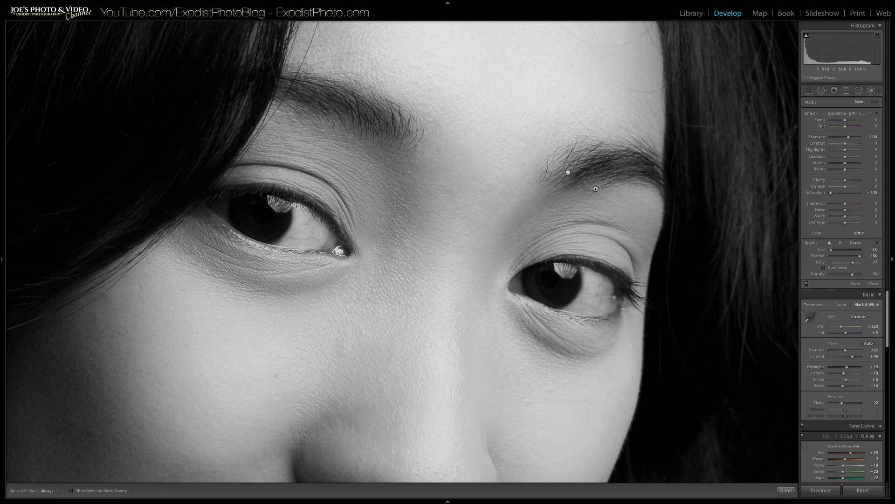
# Paint the whites of both eyes with the eye-whitening brush.
pyautogui.press('h')
pyautogui.click(592, 277)
pyautogui.moveTo(593, 307)
pyautogui.mouseDown()
pyautogui.moveTo(577, 308)
pyautogui.moveTo(587, 293)
pyautogui.moveTo(602, 292)
pyautogui.mouseUp()
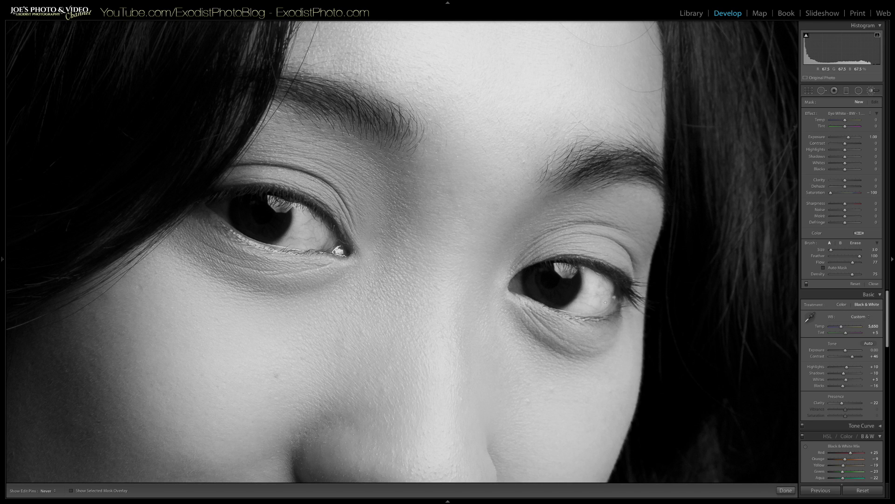
pyautogui.click(567, 290)
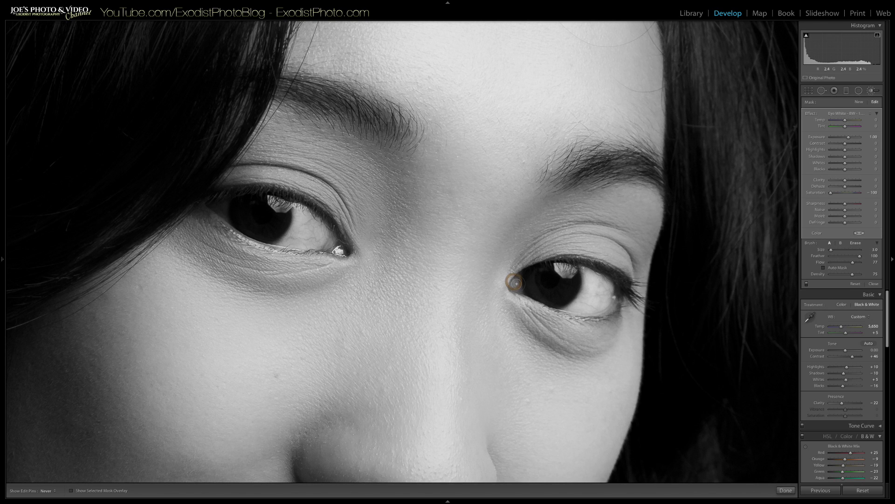
pyautogui.moveTo(297, 209)
pyautogui.mouseDown()
pyautogui.moveTo(331, 245)
pyautogui.moveTo(293, 242)
pyautogui.moveTo(298, 219)
pyautogui.moveTo(320, 238)
pyautogui.moveTo(306, 224)
pyautogui.moveTo(289, 242)
pyautogui.moveTo(327, 250)
pyautogui.moveTo(215, 204)
pyautogui.moveTo(300, 208)
pyautogui.mouseUp()
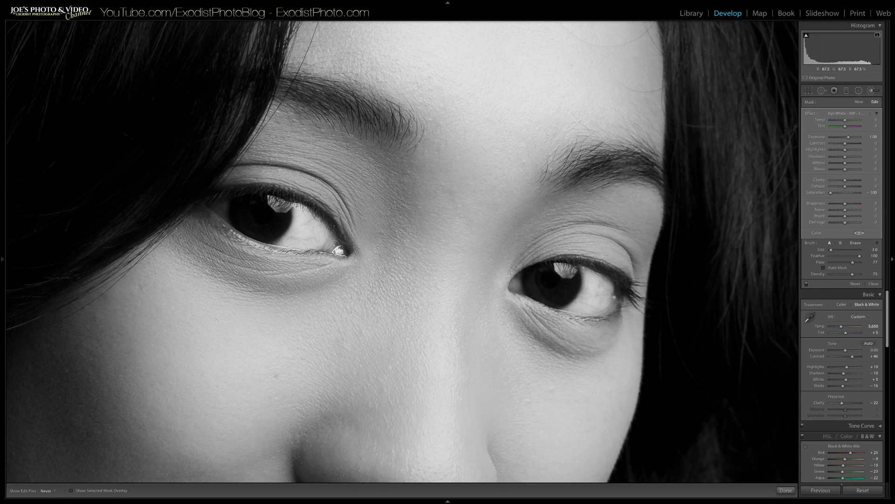
pyautogui.moveTo(589, 275); pyautogui.dragTo(583, 266)
pyautogui.press('h')
# Add a radial filter around the iris farther from the hand, using the Iris Enchance - BW - 1.5Stop effect.
pyautogui.click(859, 102)
pyautogui.click(858, 92)
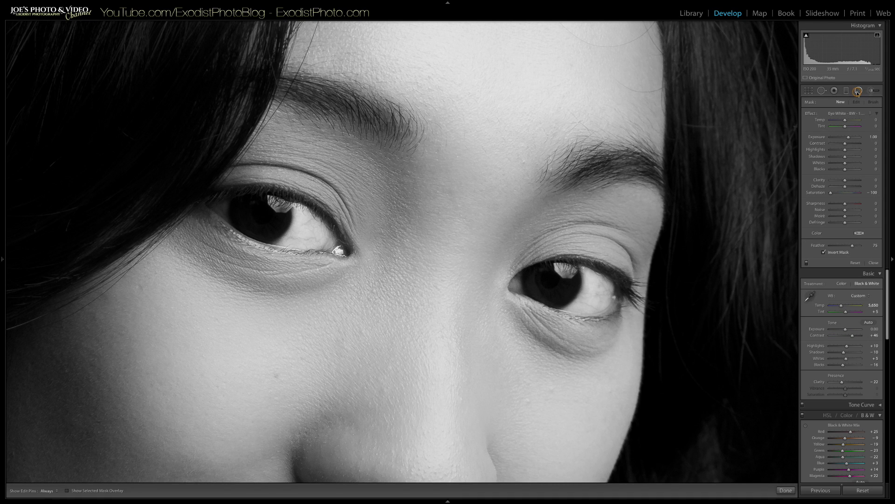
pyautogui.click(860, 113)
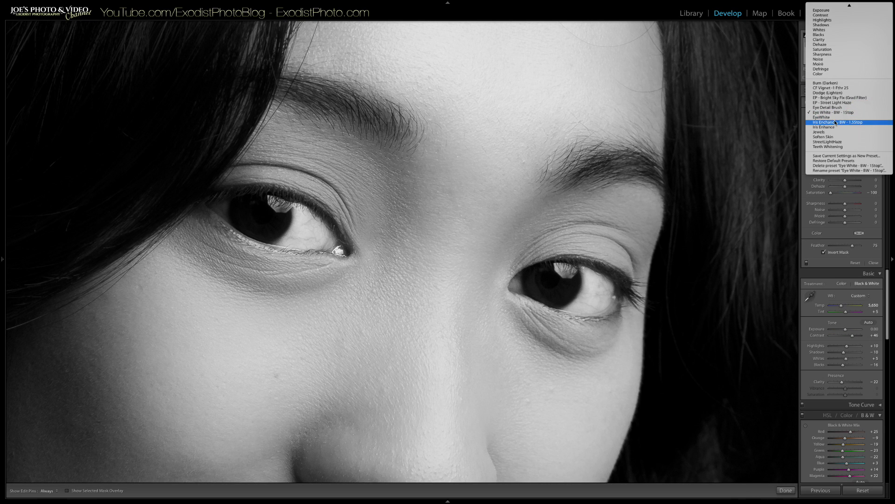
pyautogui.click(833, 127)
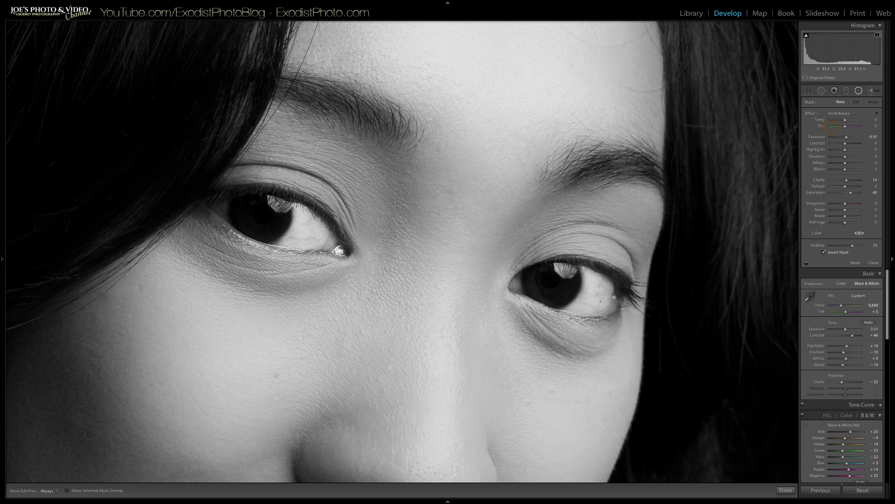
pyautogui.moveTo(551, 278)
pyautogui.mouseDown()
pyautogui.moveTo(581, 302)
pyautogui.moveTo(554, 284)
pyautogui.mouseUp()
pyautogui.click(851, 115)
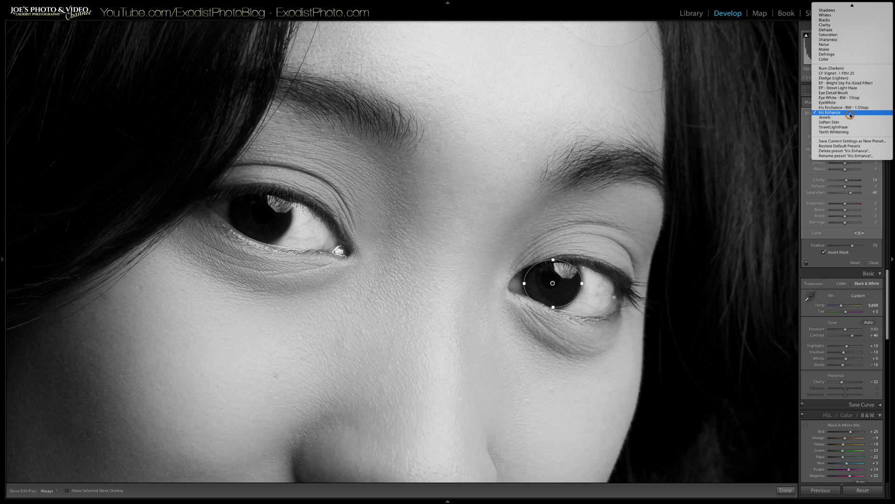
pyautogui.click(853, 108)
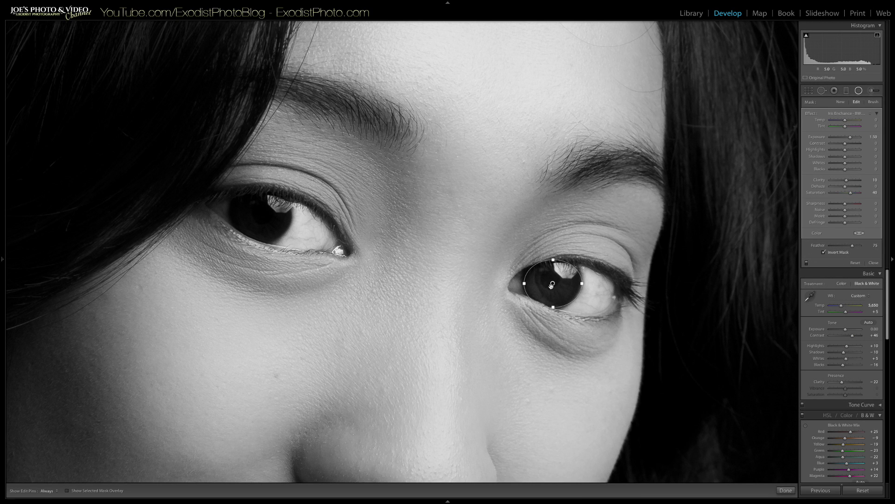
# Duplicate the iris radial filter and place the copy over the other eye's iris.
pyautogui.rightClick(553, 284)
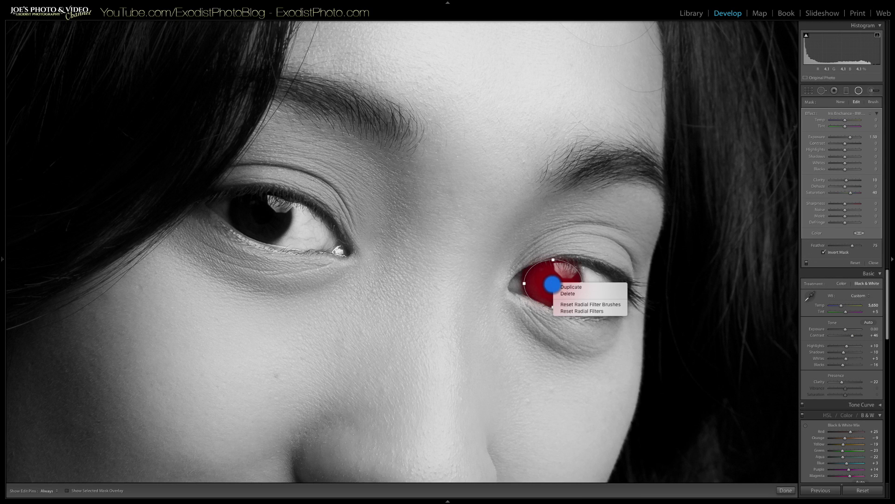
pyautogui.click(567, 286)
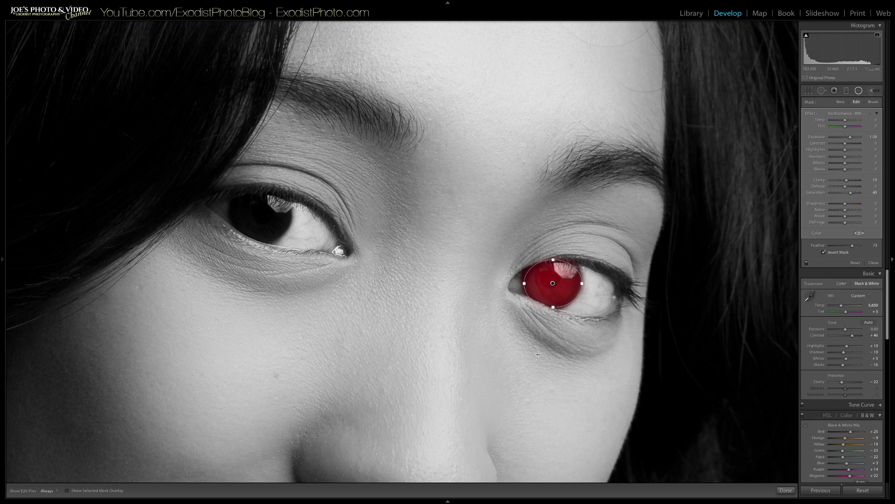
pyautogui.moveTo(550, 283); pyautogui.dragTo(260, 215)
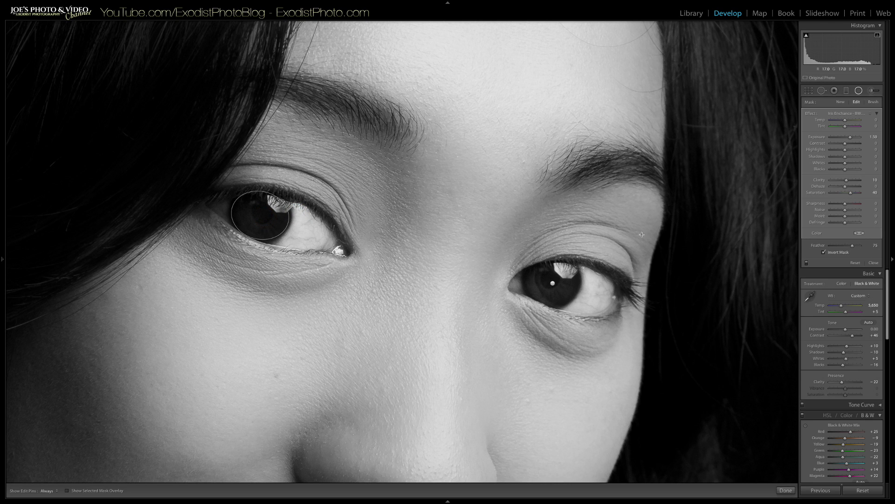
# Reduce the feather slightly on both iris radial filters and finish the radial filter editing.
pyautogui.moveTo(852, 245); pyautogui.dragTo(846, 247)
pyautogui.moveTo(553, 283); pyautogui.dragTo(582, 307)
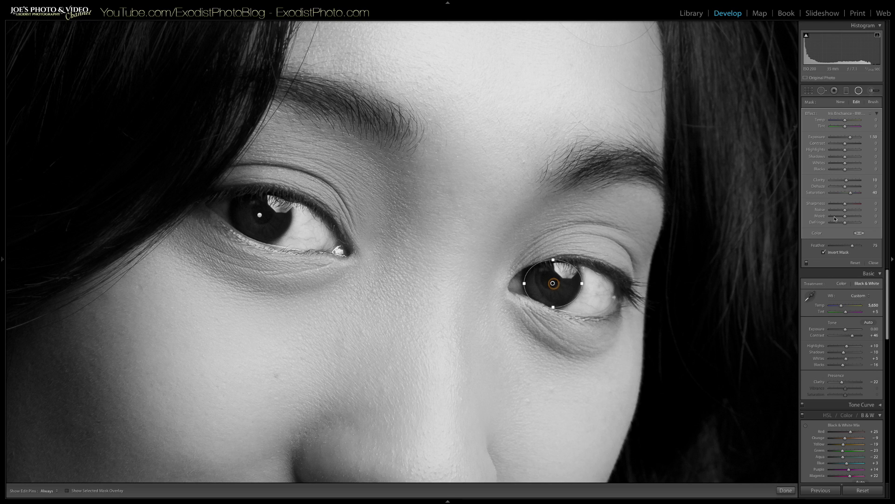
pyautogui.moveTo(854, 247); pyautogui.dragTo(848, 247)
pyautogui.click(786, 490)
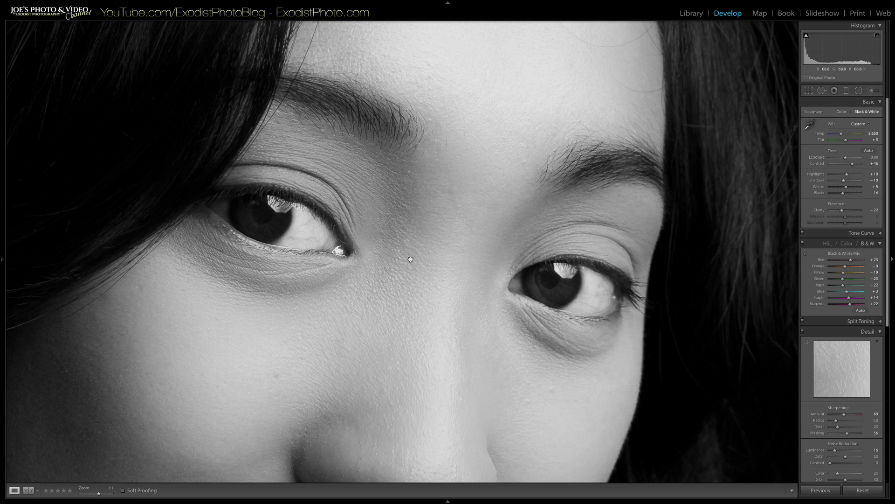
pyautogui.click(416, 238)
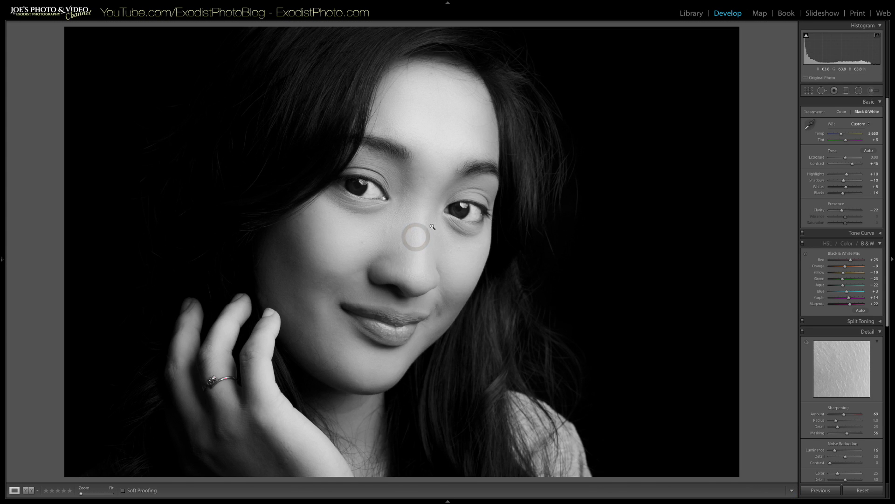